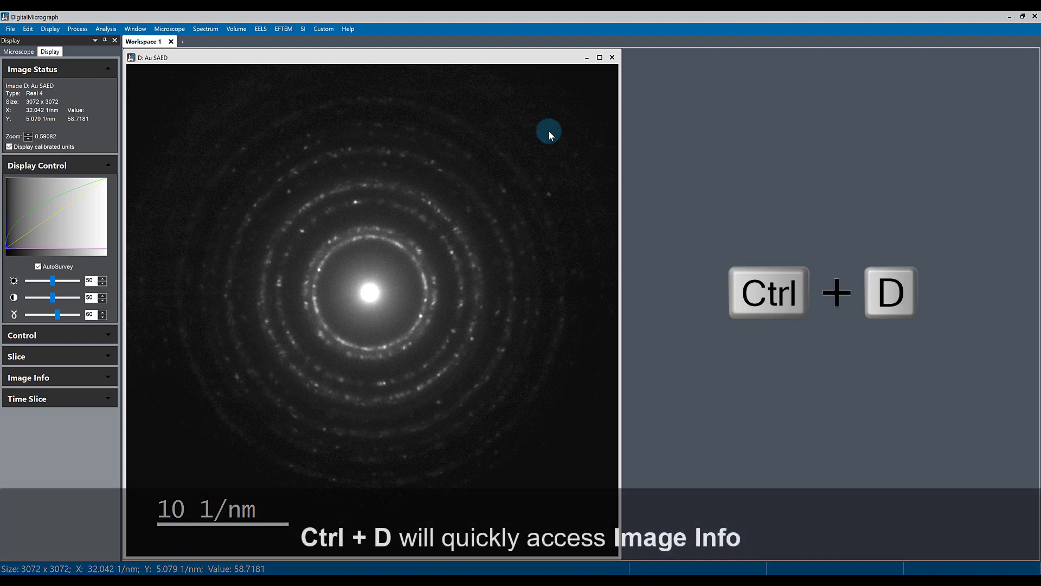
# Open Image Info with Ctrl+D, invert the pattern's contrast, and show the Color page.
pyautogui.hotkey('ctrl', 'd')
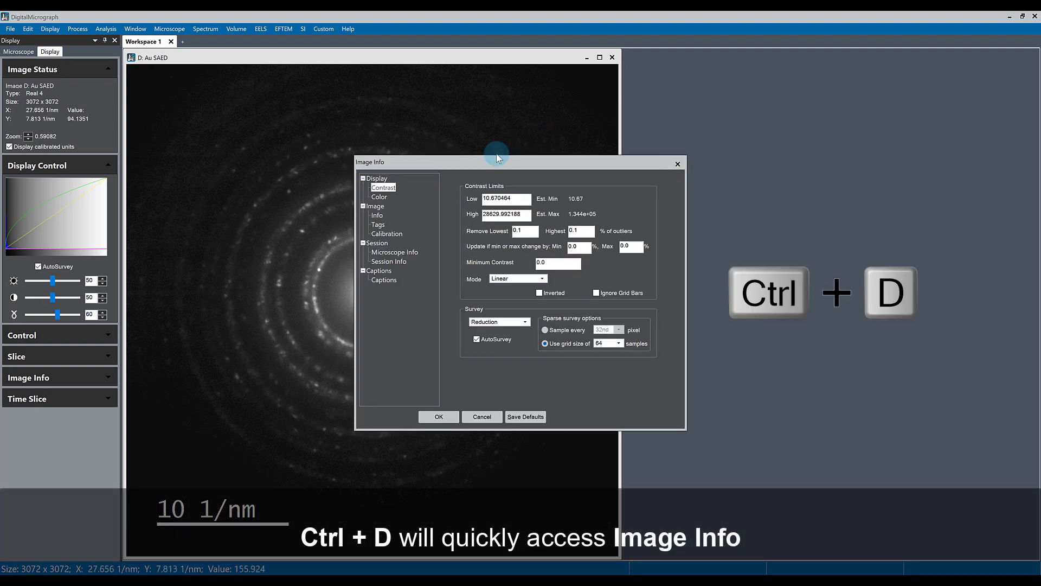
pyautogui.moveTo(495, 160); pyautogui.dragTo(749, 74)
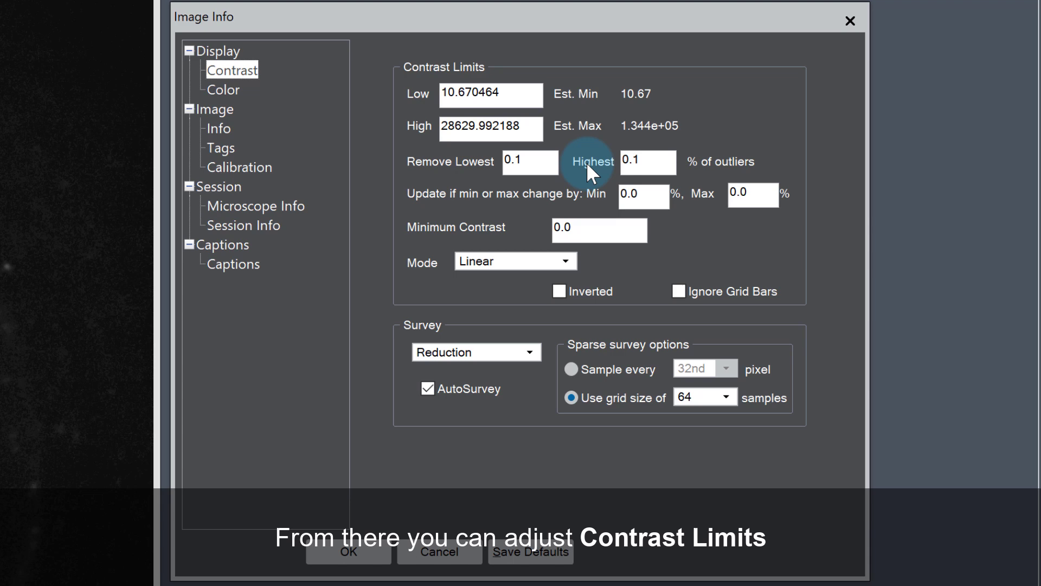
pyautogui.click(581, 293)
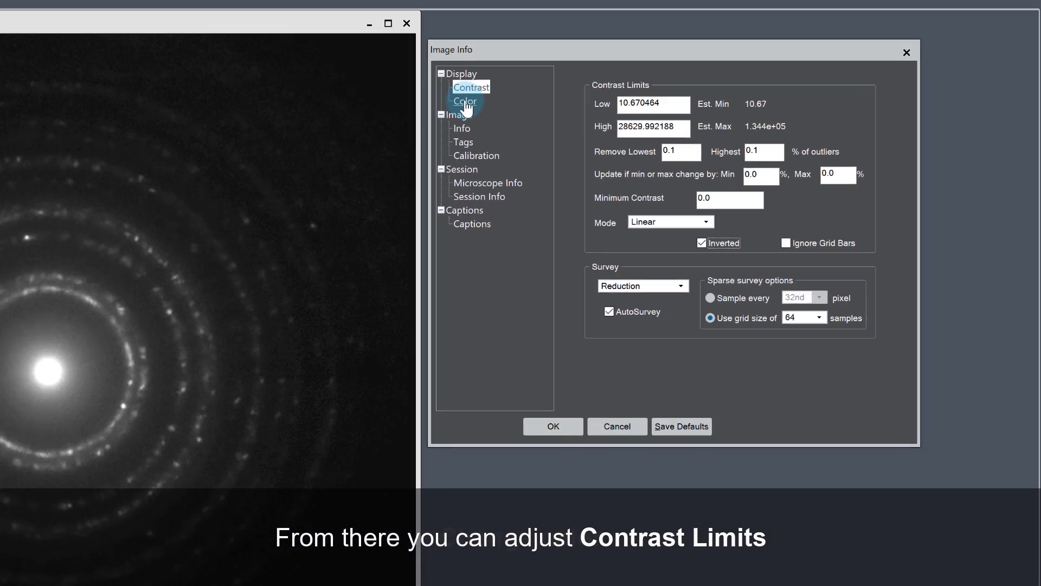
pyautogui.click(652, 115)
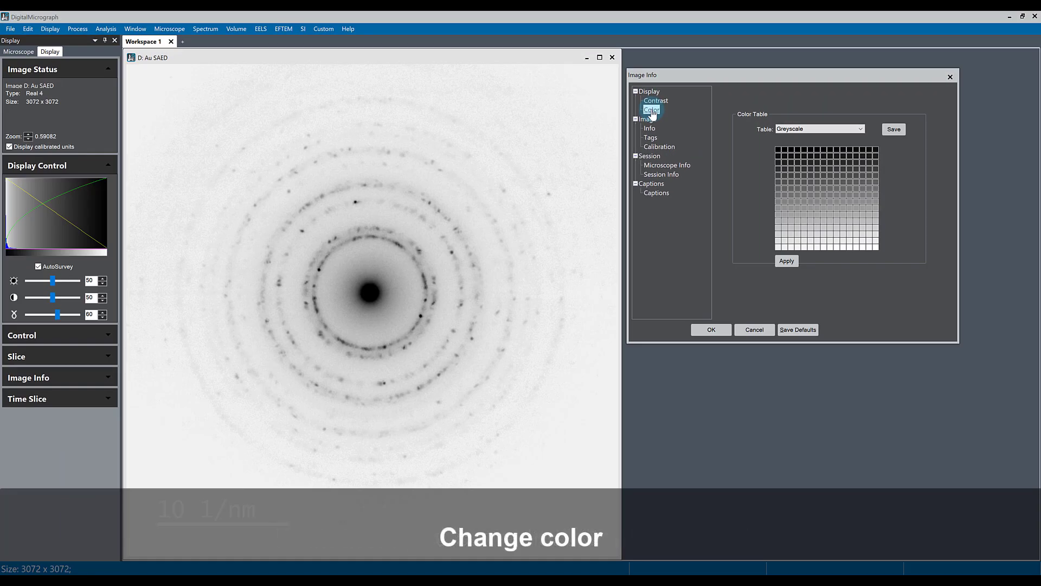
# Apply the Black Body Extended colour table to the inverted Au SAED pattern.
pyautogui.click(817, 129)
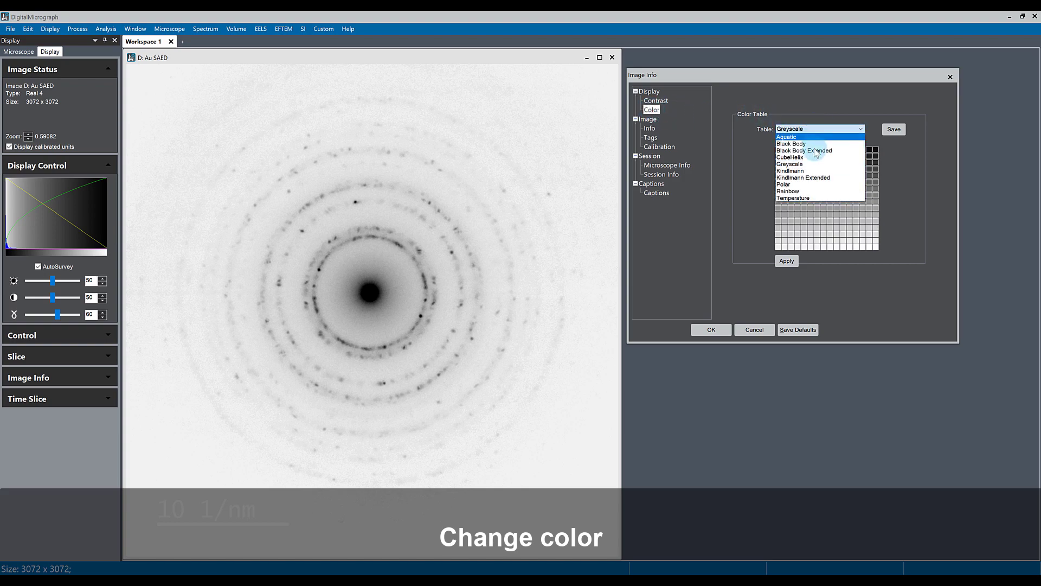
pyautogui.click(816, 151)
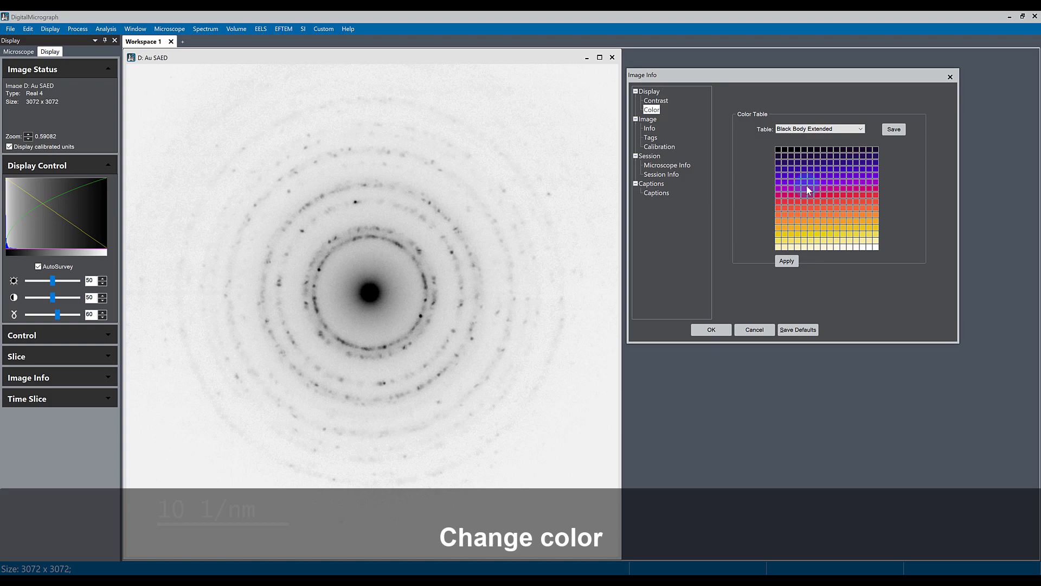
pyautogui.click(788, 260)
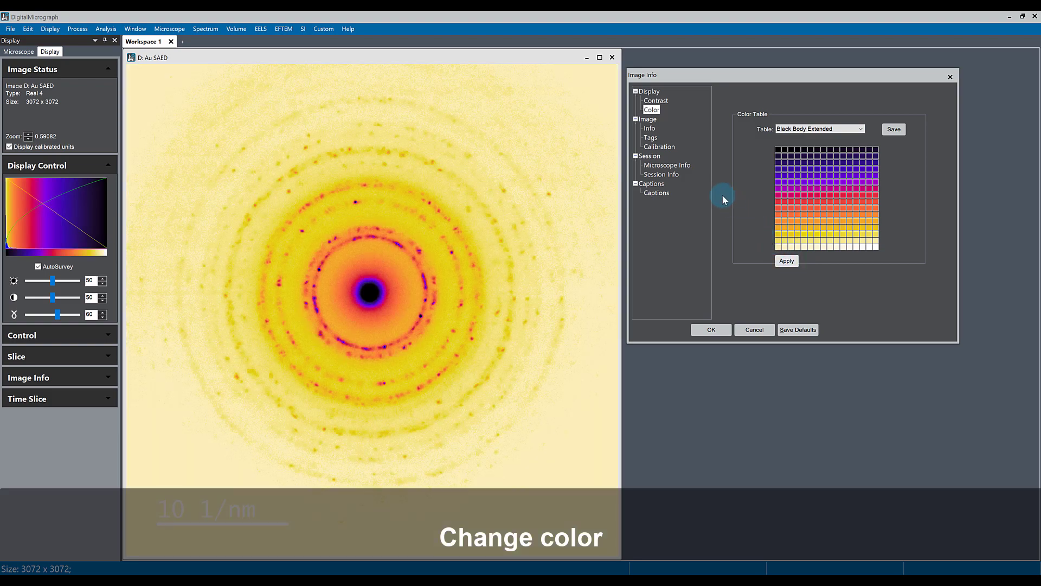
# View the image's size, data type and calibration info, then show its tag tree.
pyautogui.click(650, 129)
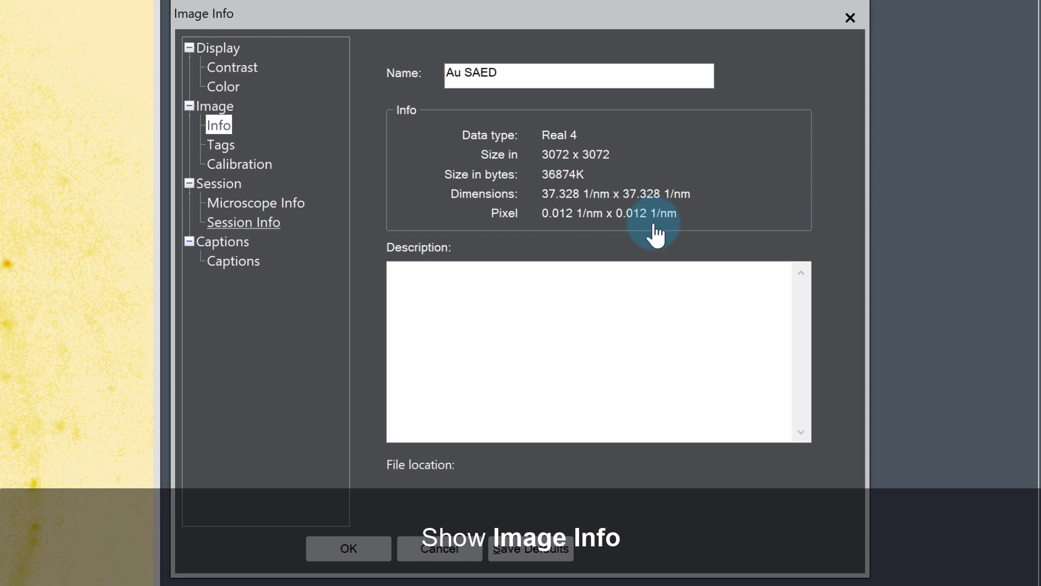
pyautogui.click(220, 145)
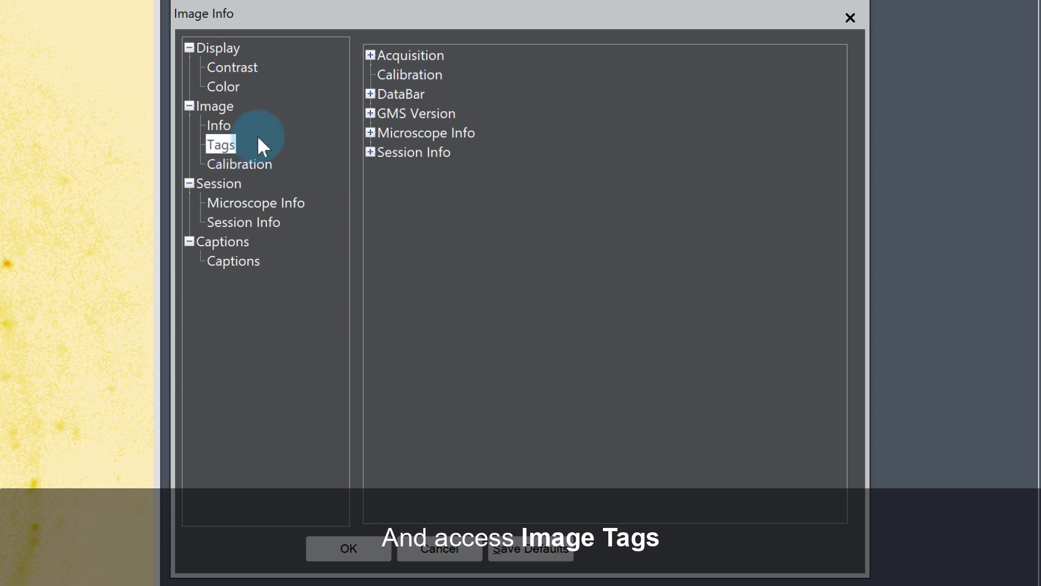
# Expand the DataBar and Microscope Info tag groups in the tag tree.
pyautogui.click(370, 94)
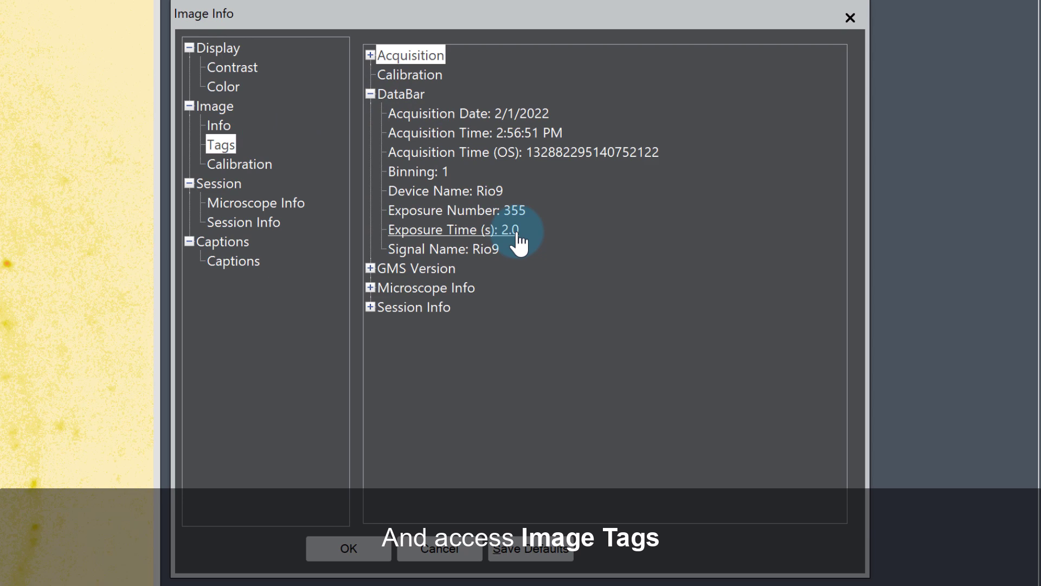
pyautogui.click(370, 287)
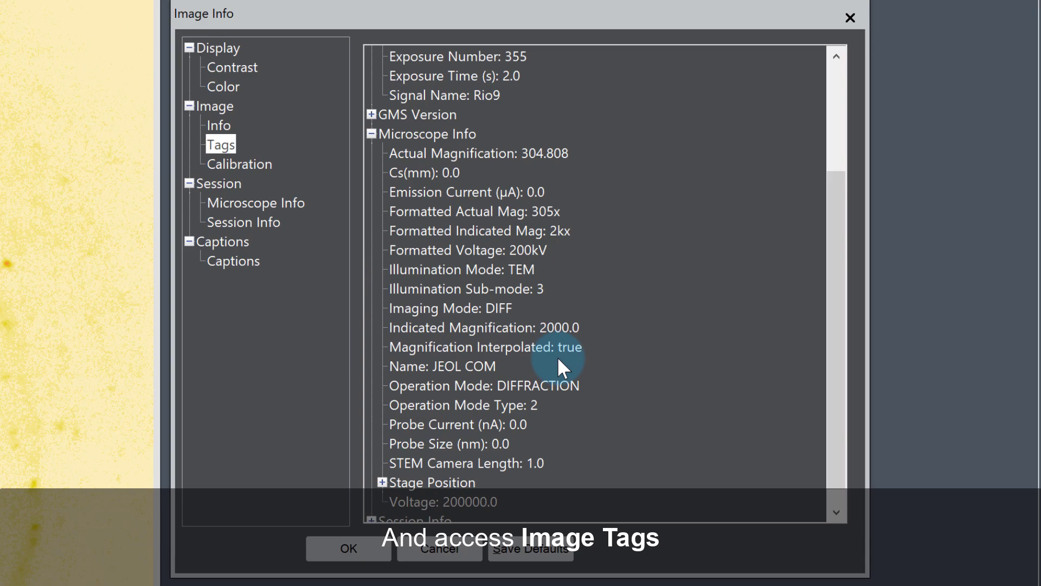
pyautogui.scroll(3, 557, 357)
pyautogui.scroll(3, 557, 356)
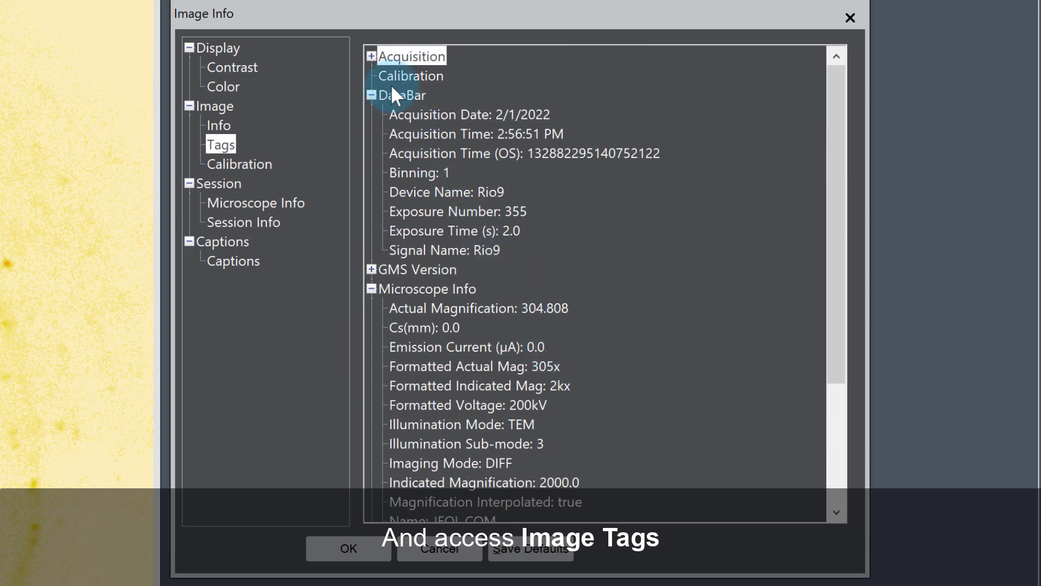
# Expand Acquisition, then Parameters, then High Level in the tag tree.
pyautogui.click(371, 56)
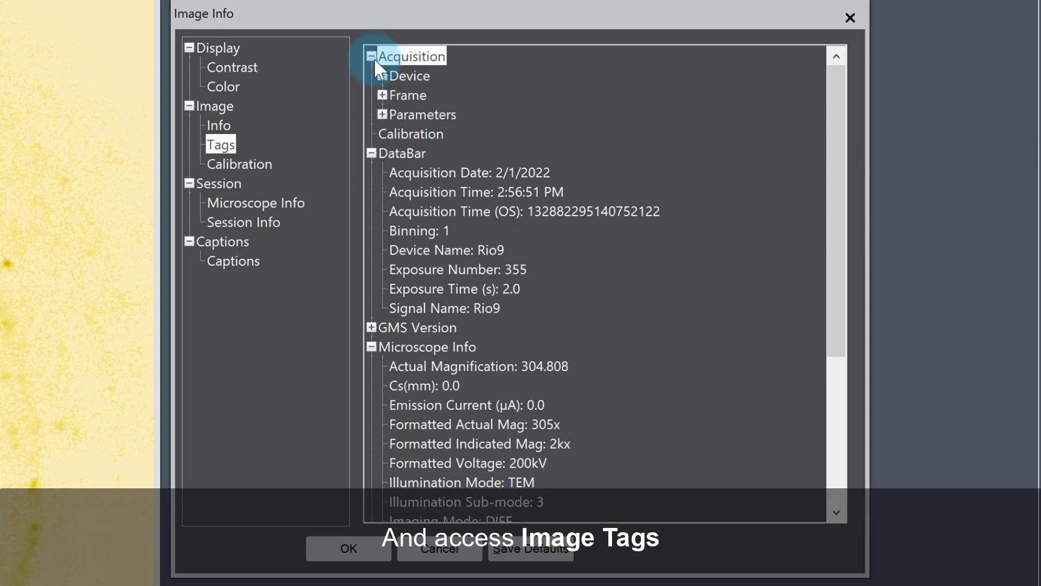
pyautogui.click(383, 114)
pyautogui.click(393, 211)
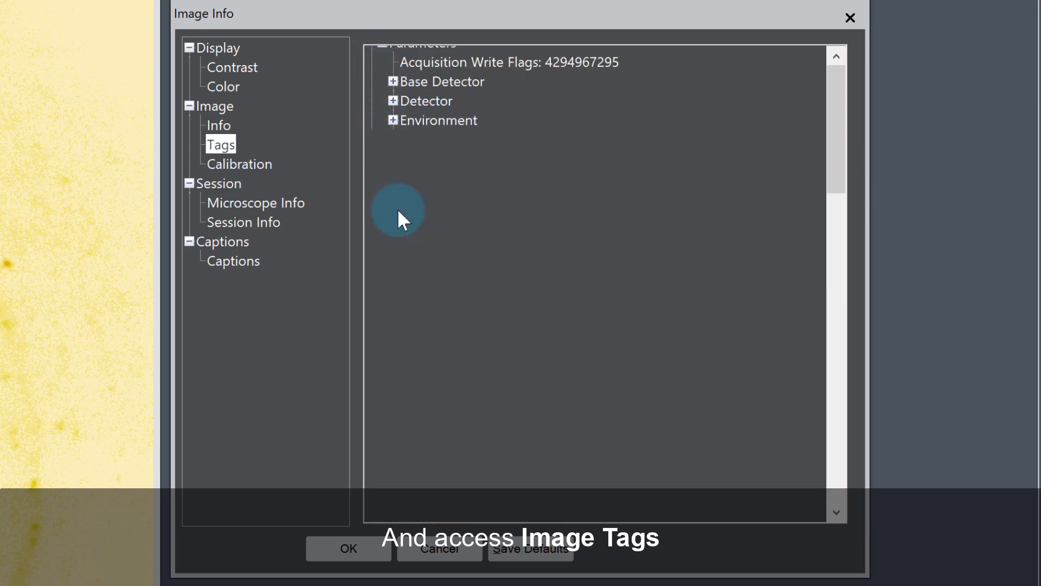